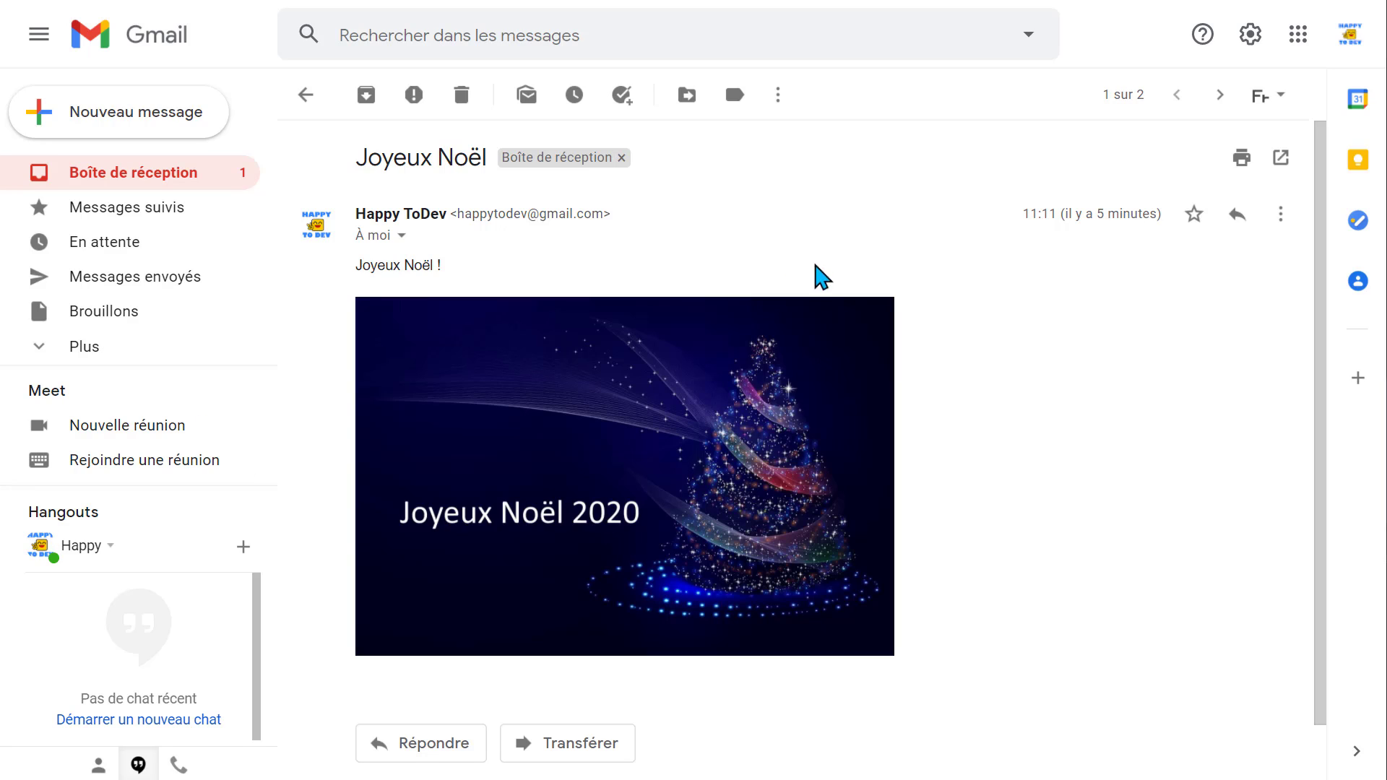
Return to the inbox and start a new message addressed to the account's own e-mail address.
{"action": "mouse_move", "coordinate": [447, 586]}
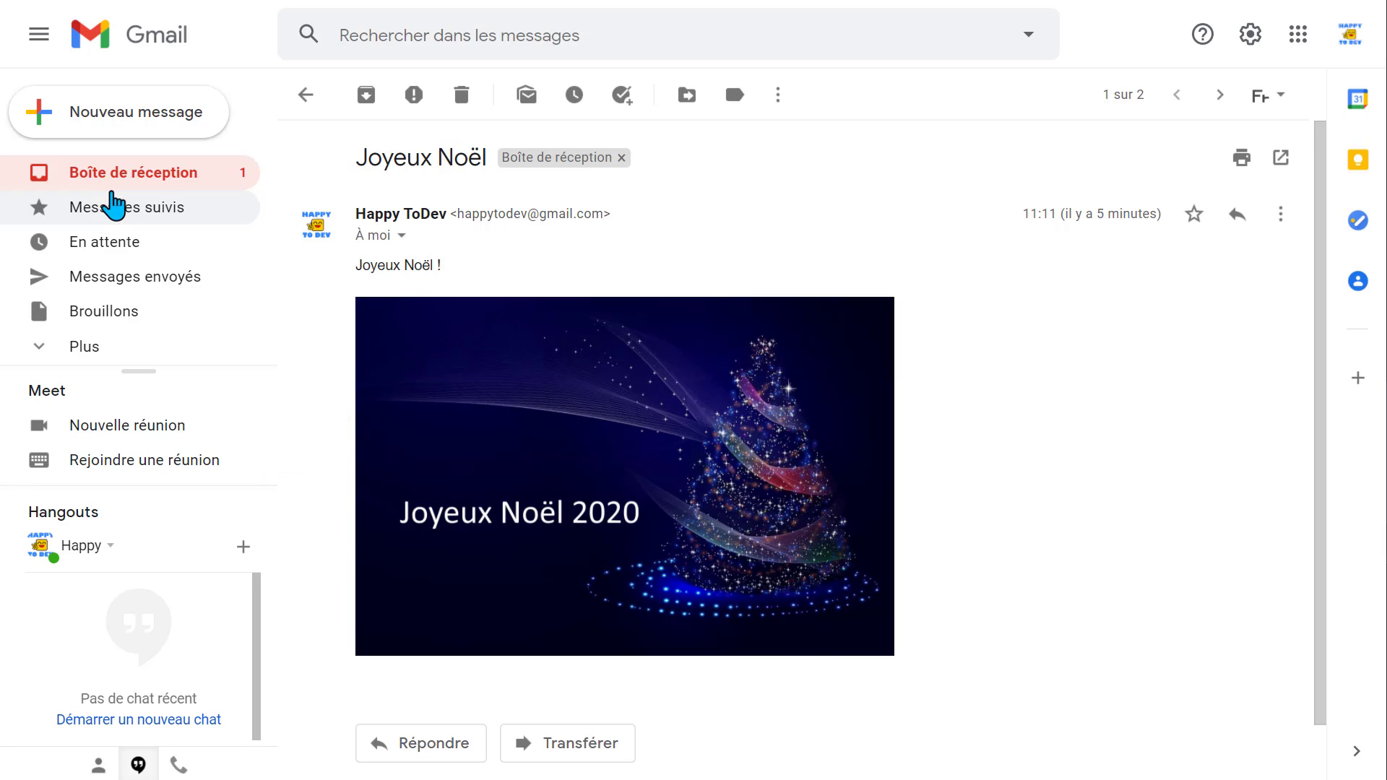
{"action": "left_click", "coordinate": [114, 185]}
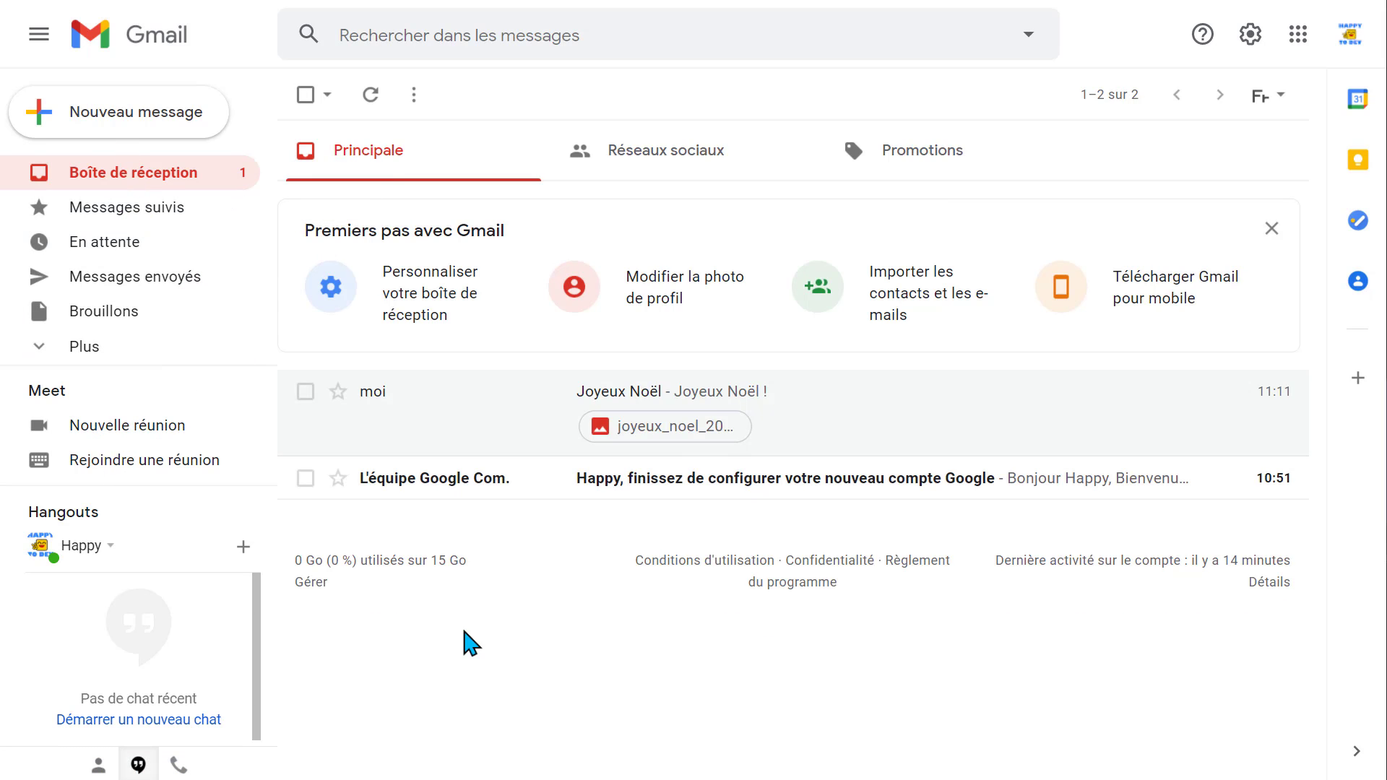
{"action": "left_click", "coordinate": [140, 135]}
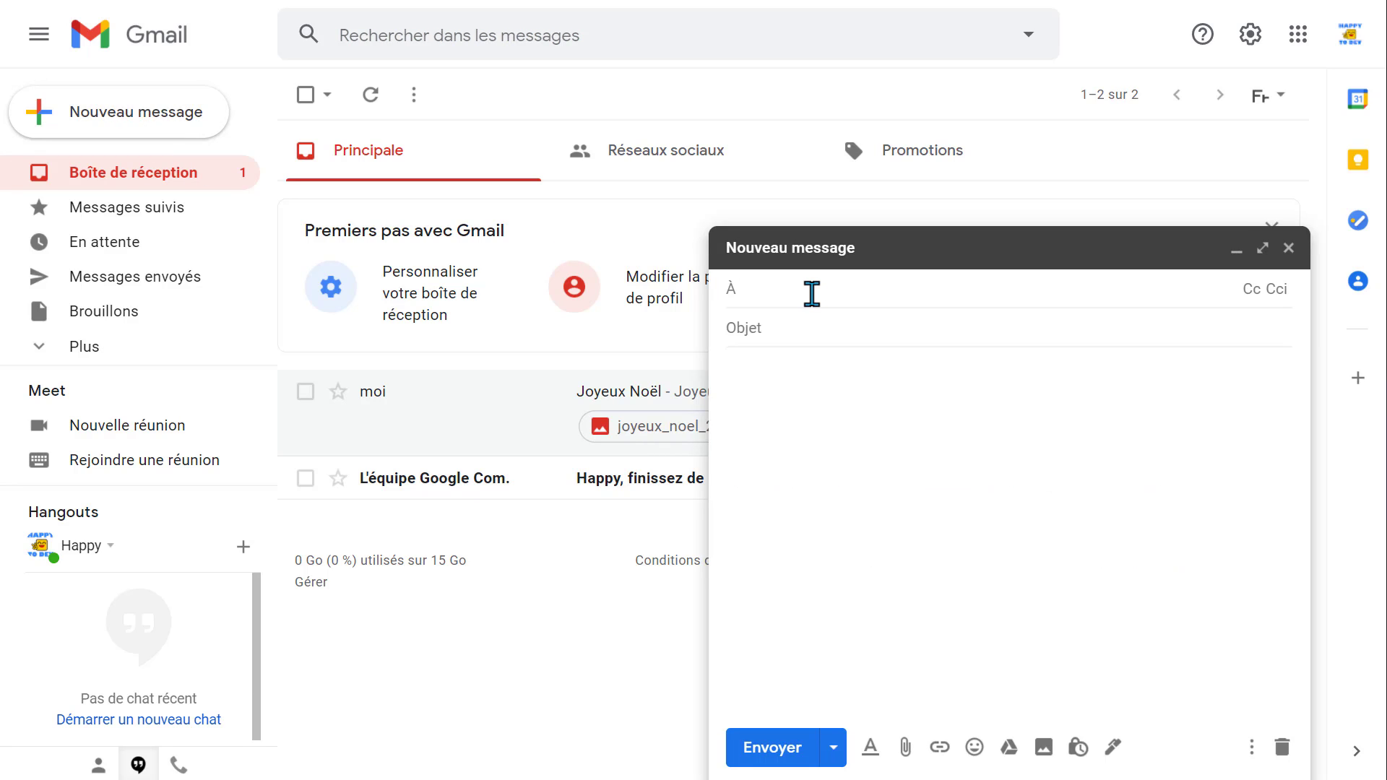
{"action": "type", "text": "happy"}
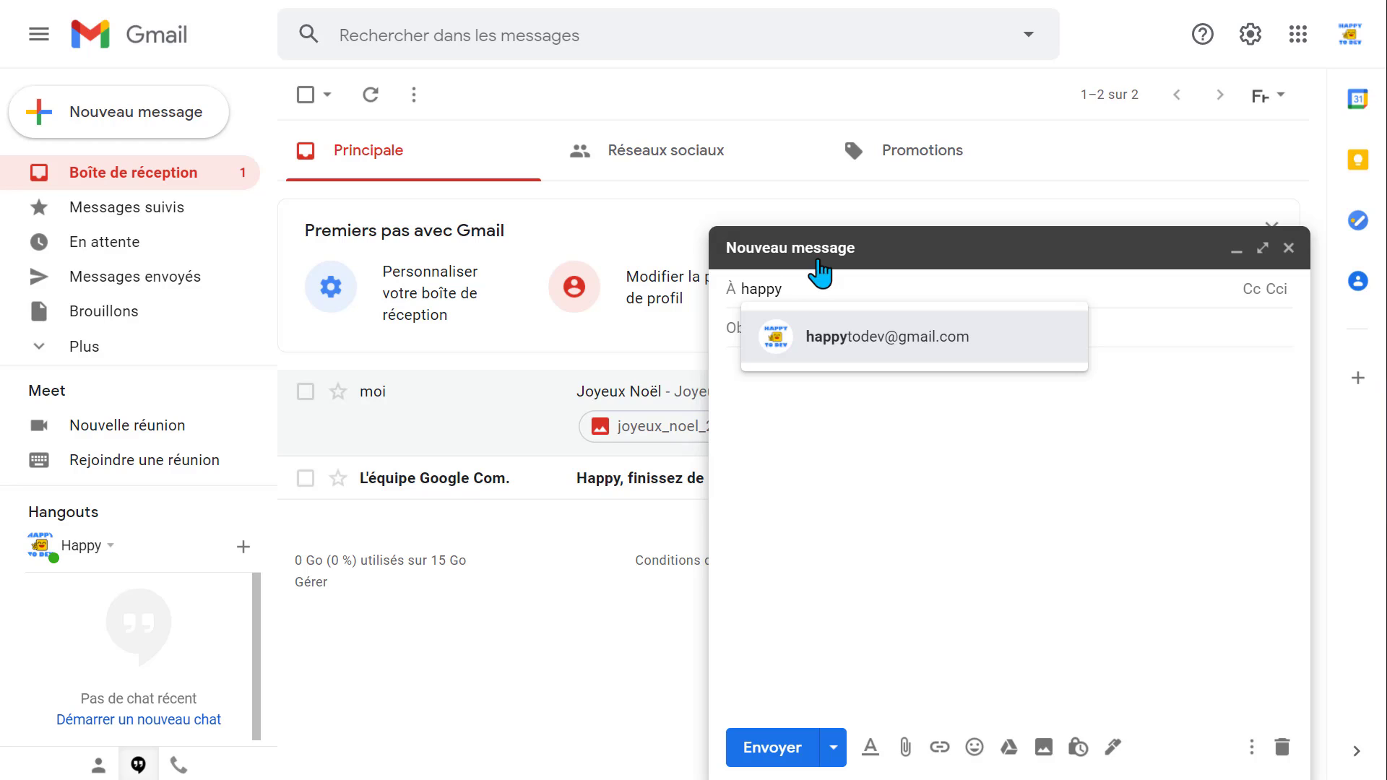
{"action": "left_click", "coordinate": [863, 345]}
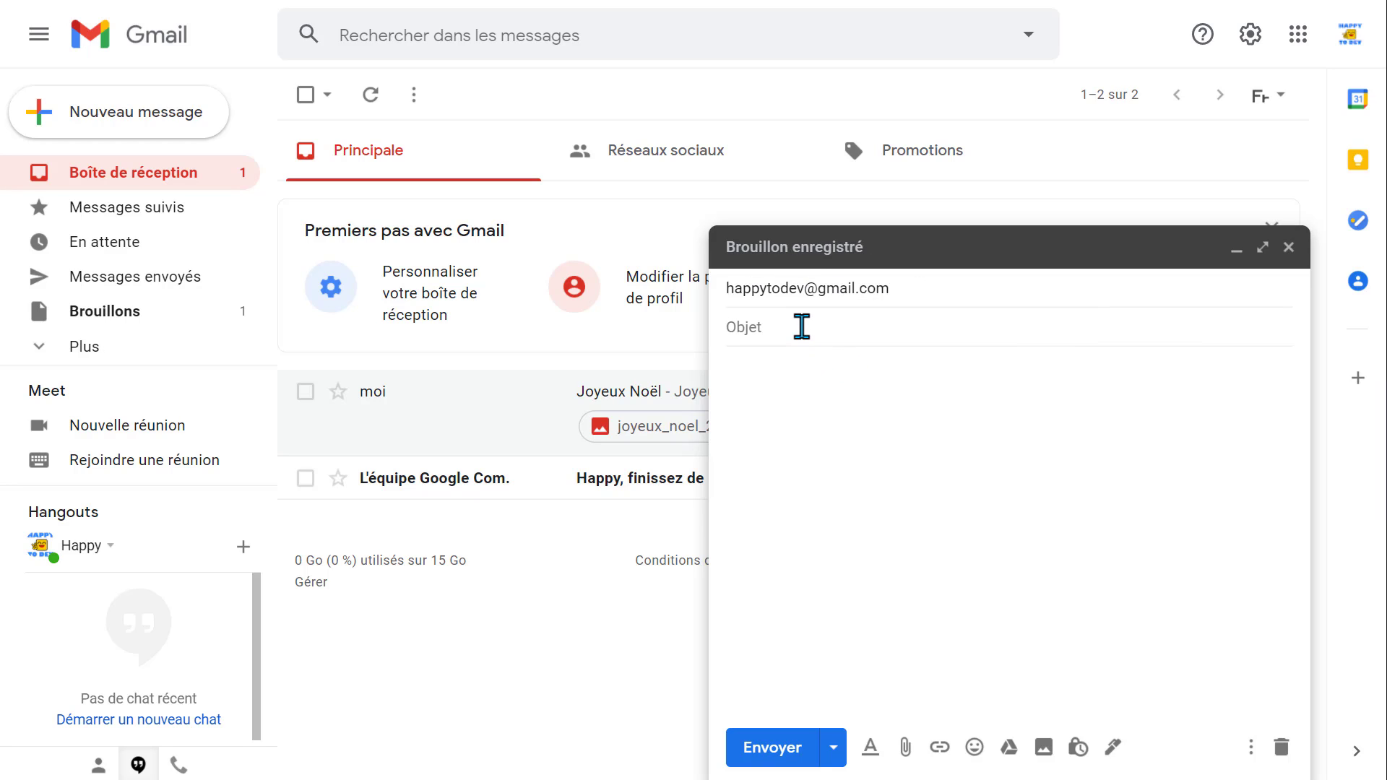
Give the message the subject "Joyeux Noël 2020 !" and the body text "Joyeux Noël !" followed by a blank line.
{"action": "type", "text": "Joyeux Noël 2020 !"}
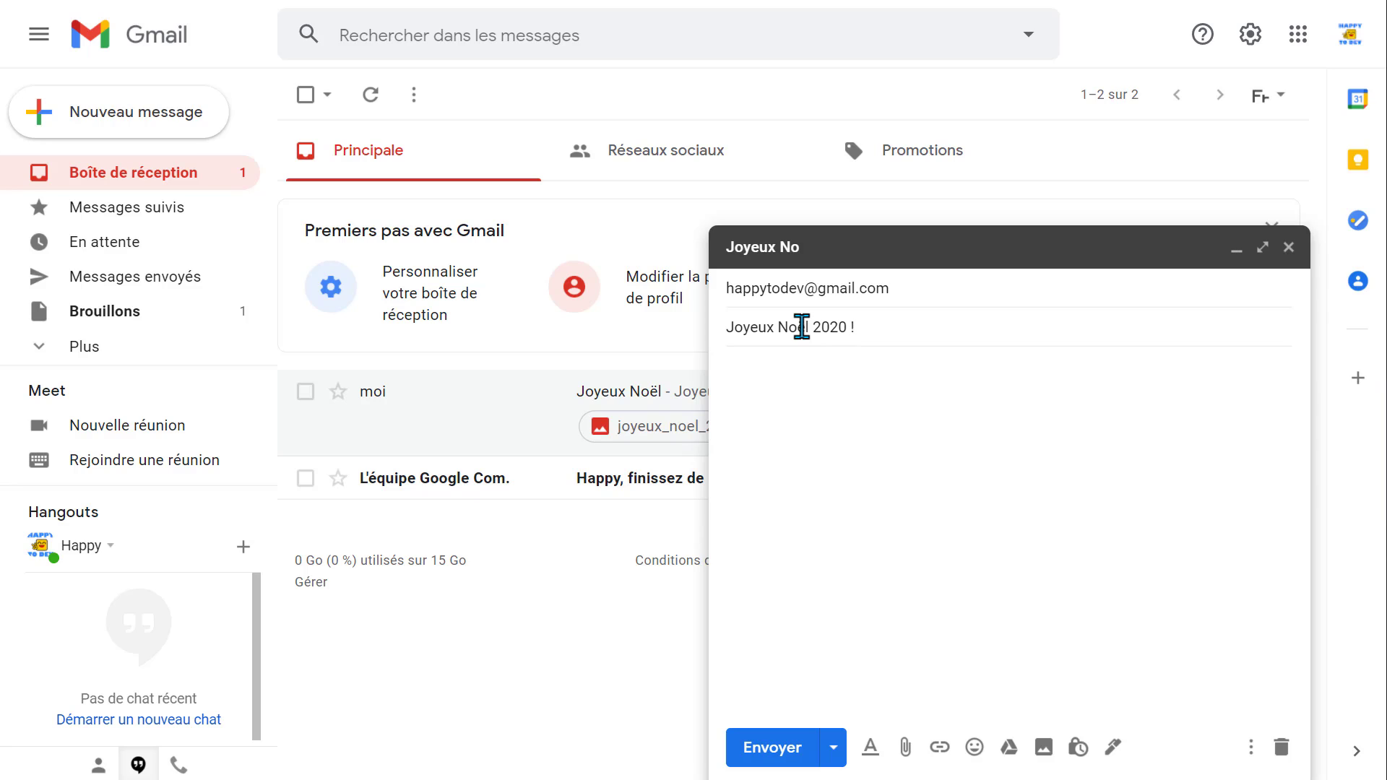
{"action": "left_click", "coordinate": [757, 375]}
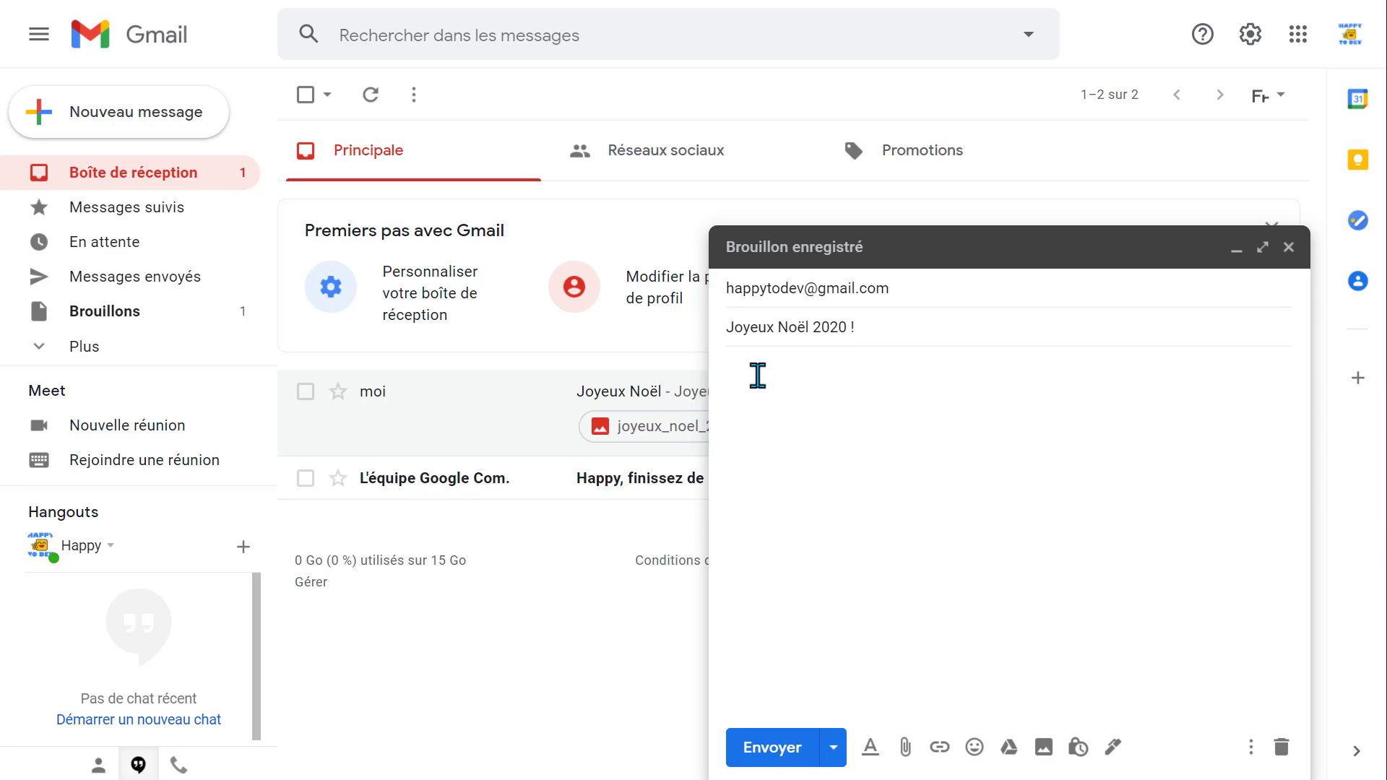
{"action": "type", "text": "Joyeux Noël"}
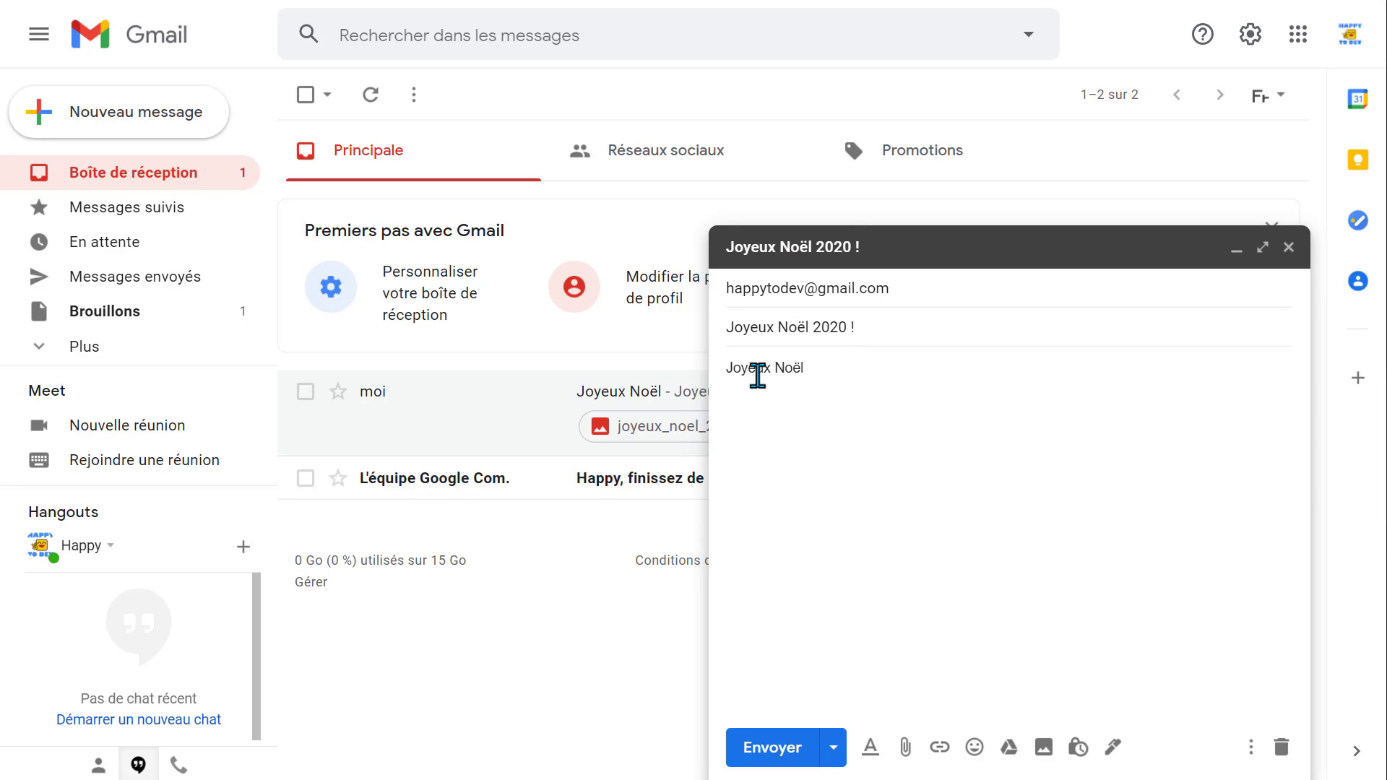
{"action": "type", "text": " !"}
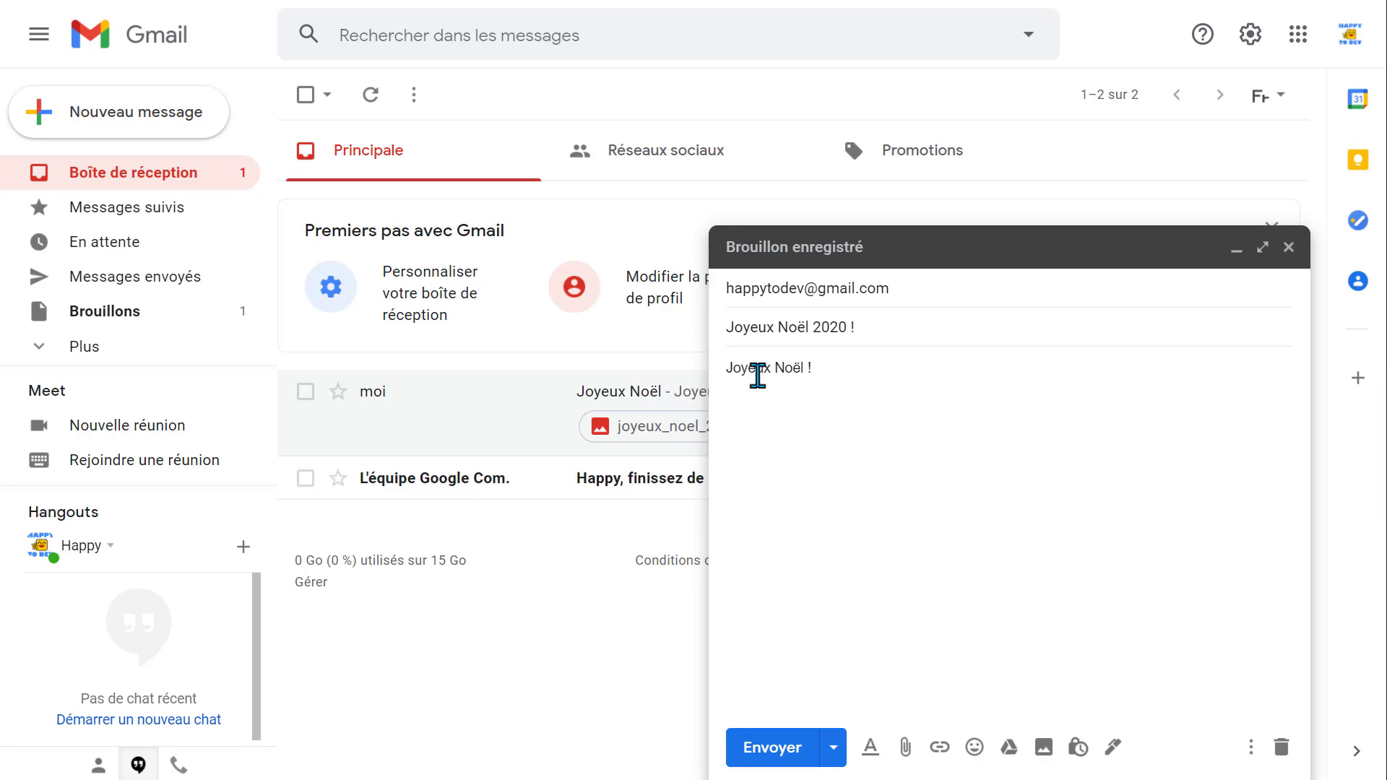
{"action": "key", "text": "Return"}
{"action": "key", "text": "Return"}
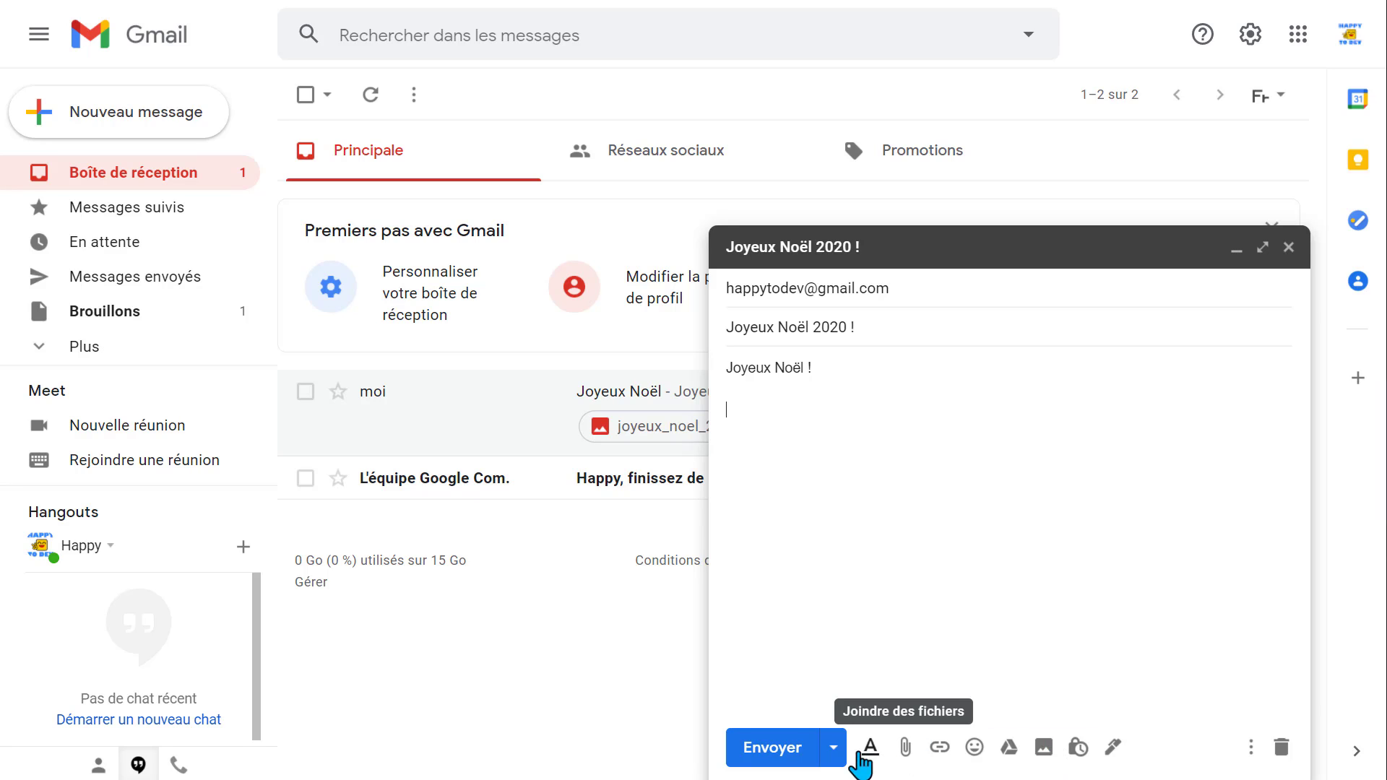
Insert the image file joyeux_noel_2020.jpg from the computer inline below the greeting text.
{"action": "left_click", "coordinate": [1044, 748]}
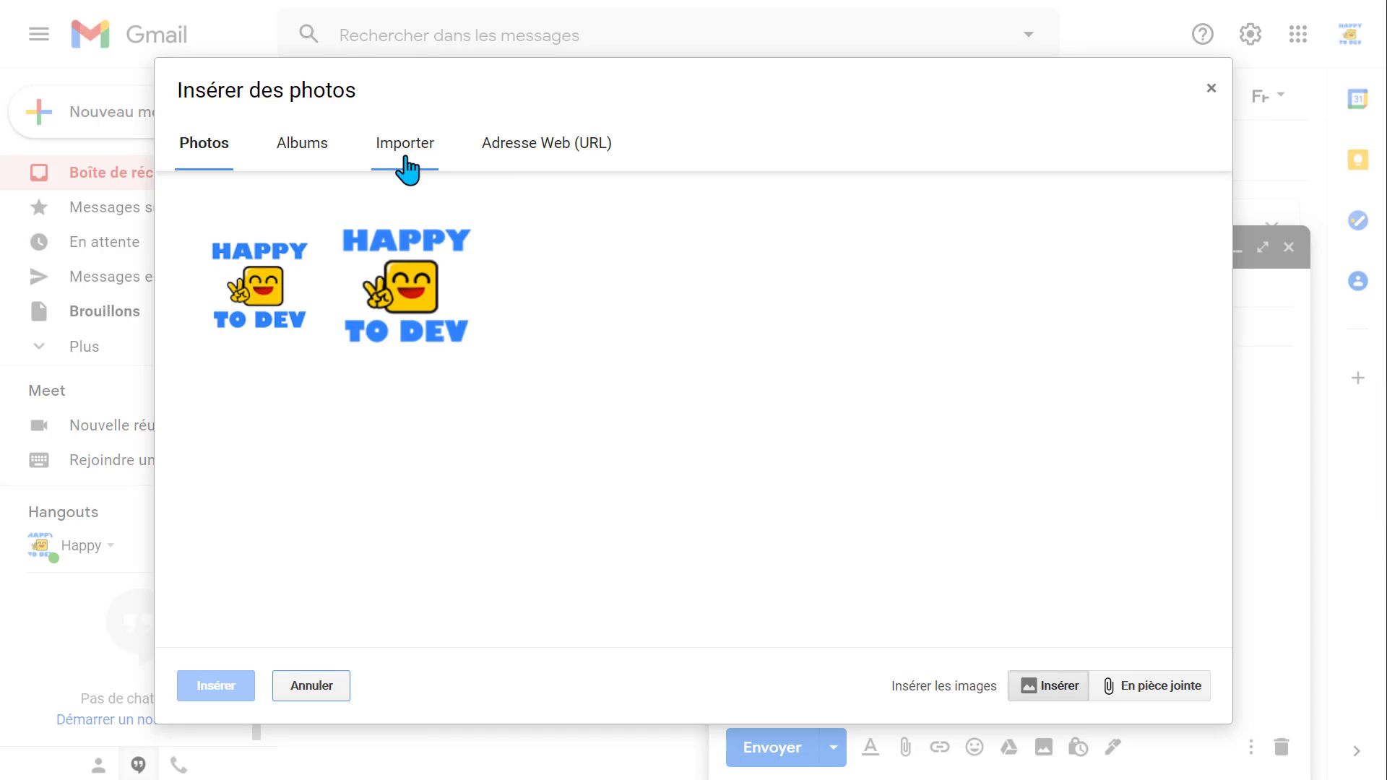
{"action": "left_click", "coordinate": [555, 160]}
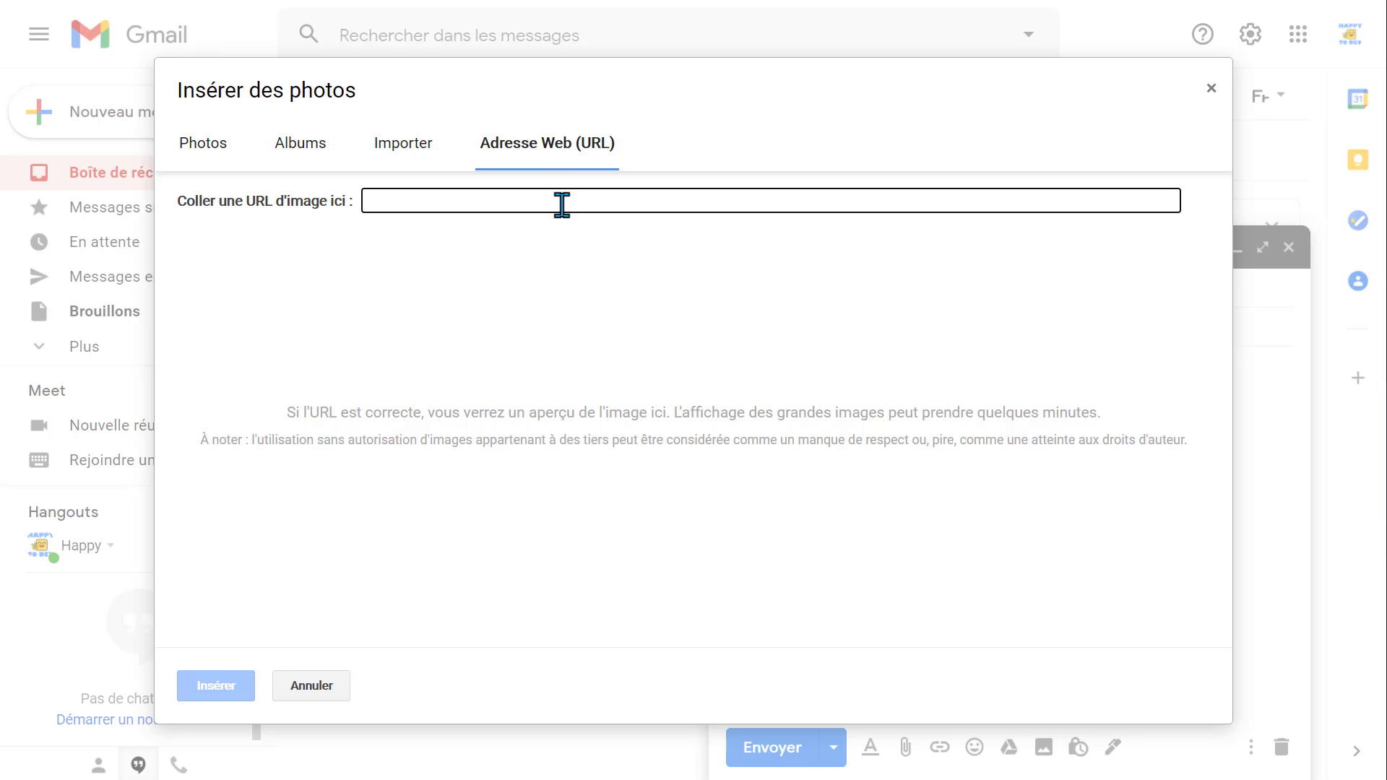
{"action": "left_click", "coordinate": [397, 161]}
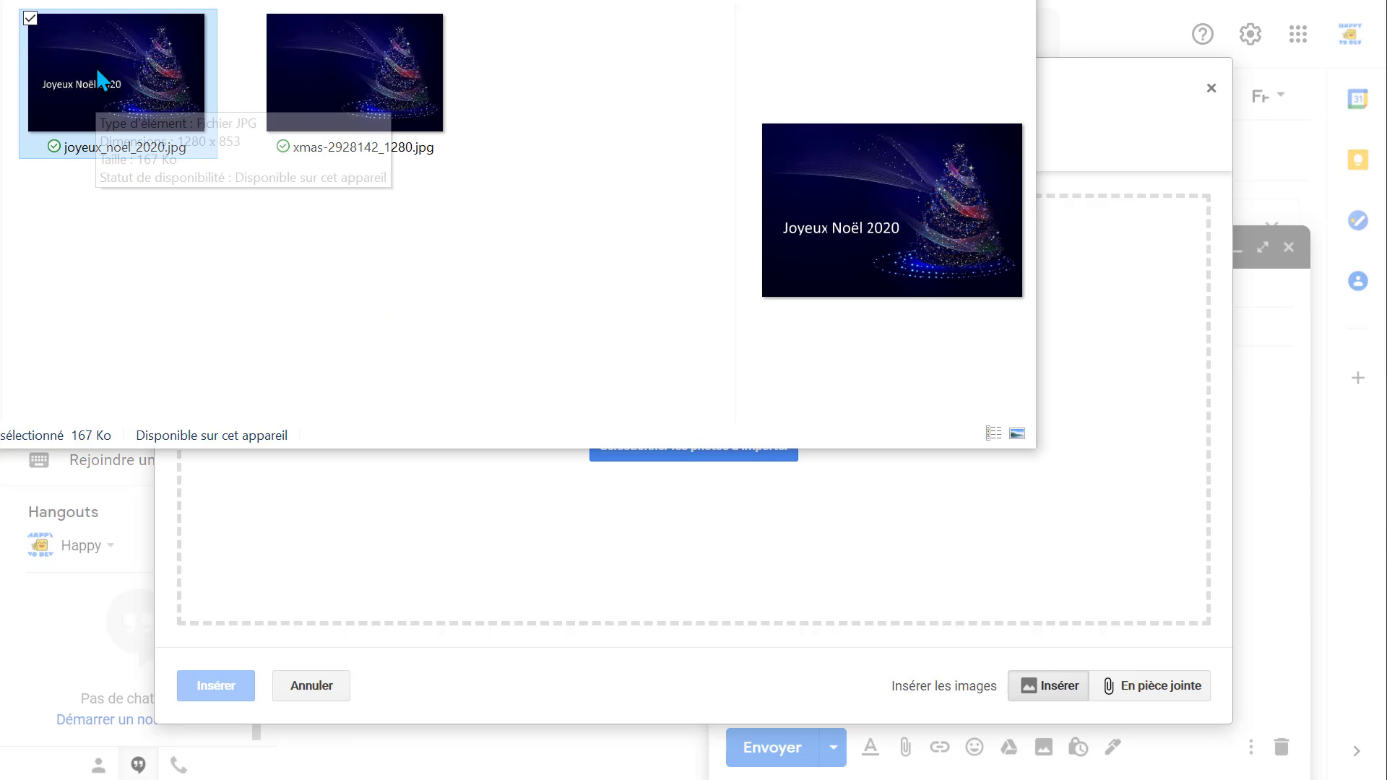
{"action": "left_click_drag", "start_coordinate": [81, 83], "coordinate": [449, 564]}
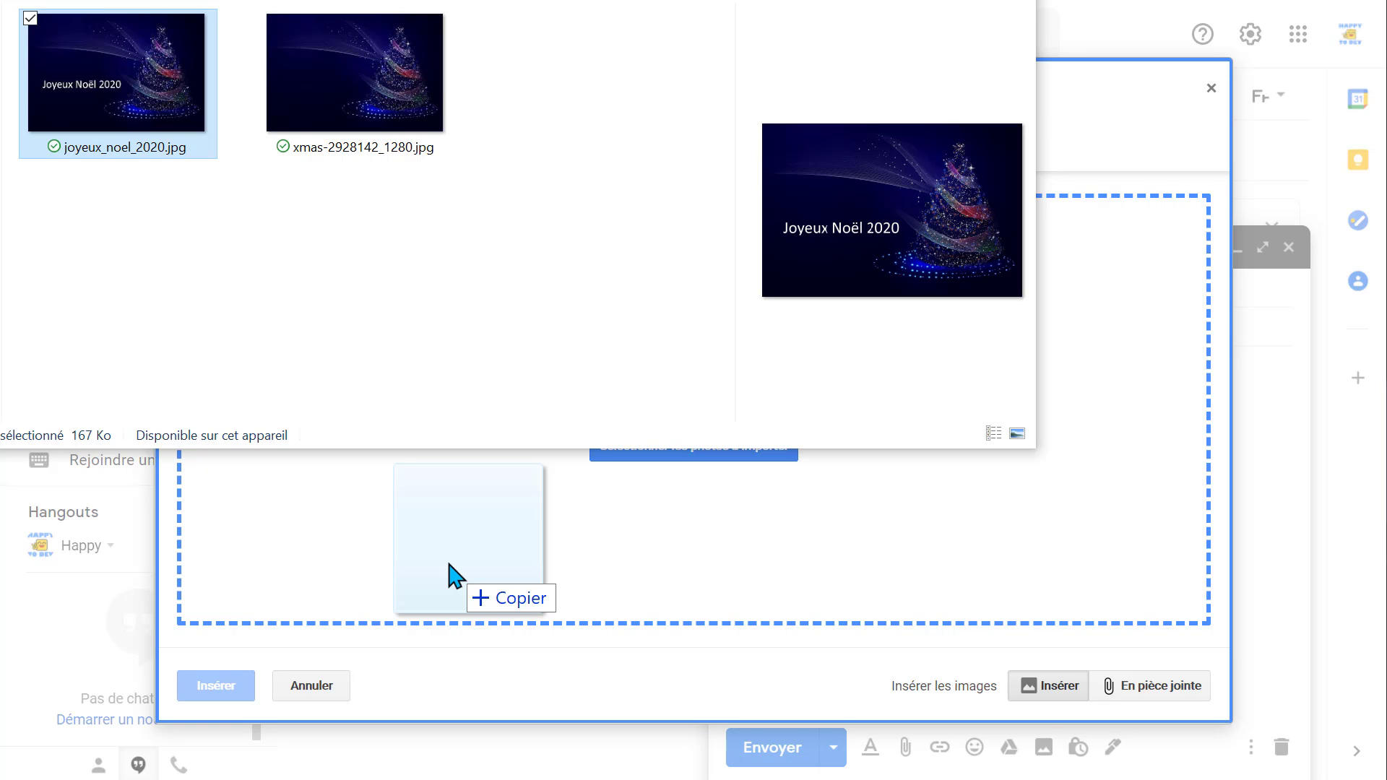
{"action": "left_click_drag", "start_coordinate": [449, 564], "coordinate": [448, 562]}
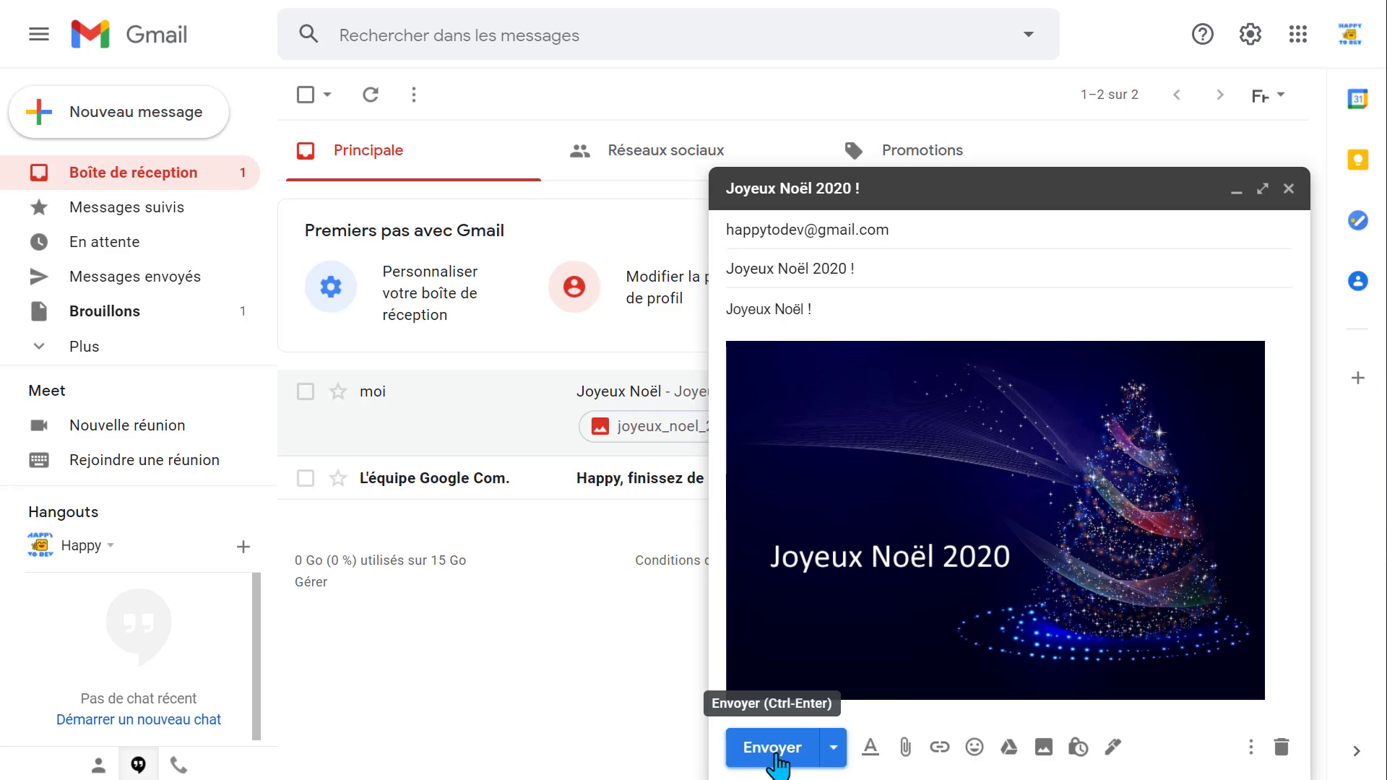
Schedule the message using the last scheduled time, Friday 25 December at 09:00.
{"action": "left_click", "coordinate": [833, 754]}
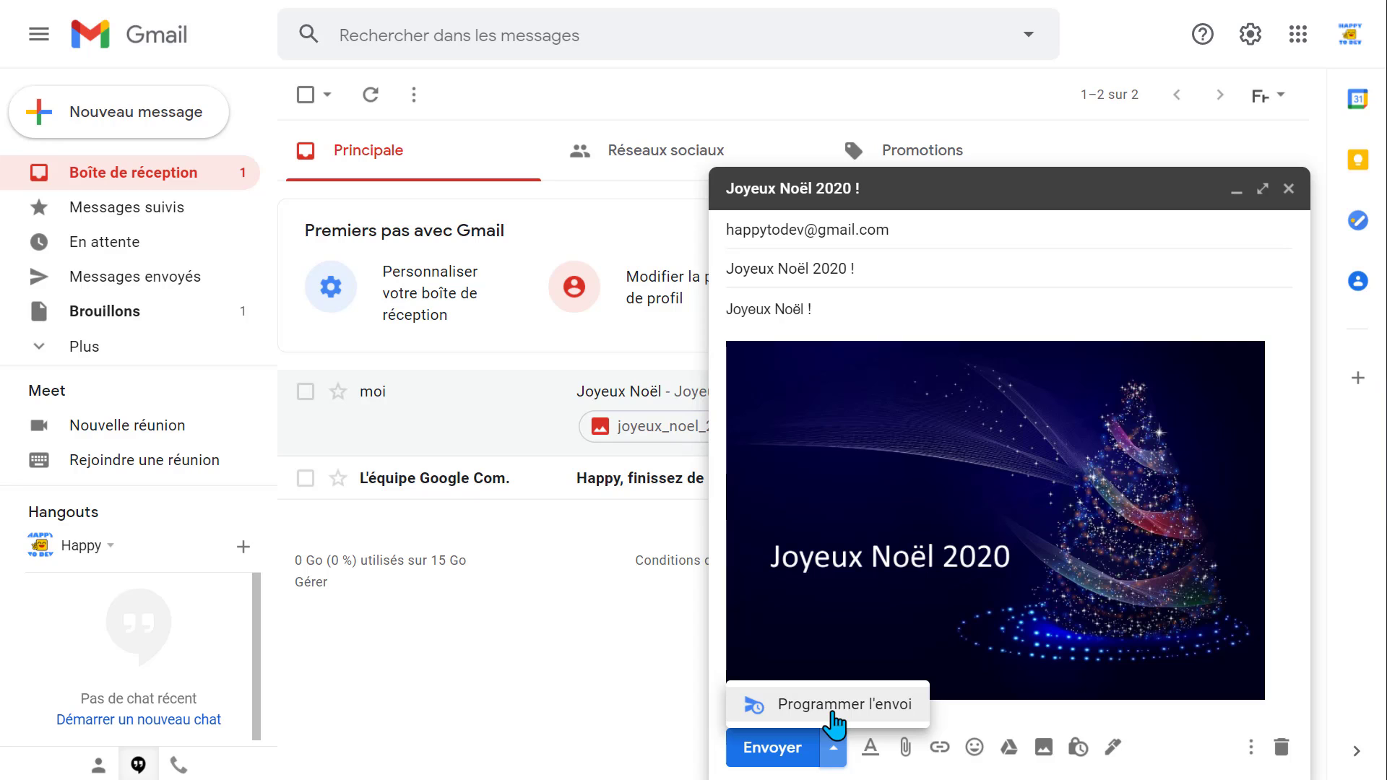
{"action": "left_click", "coordinate": [836, 716]}
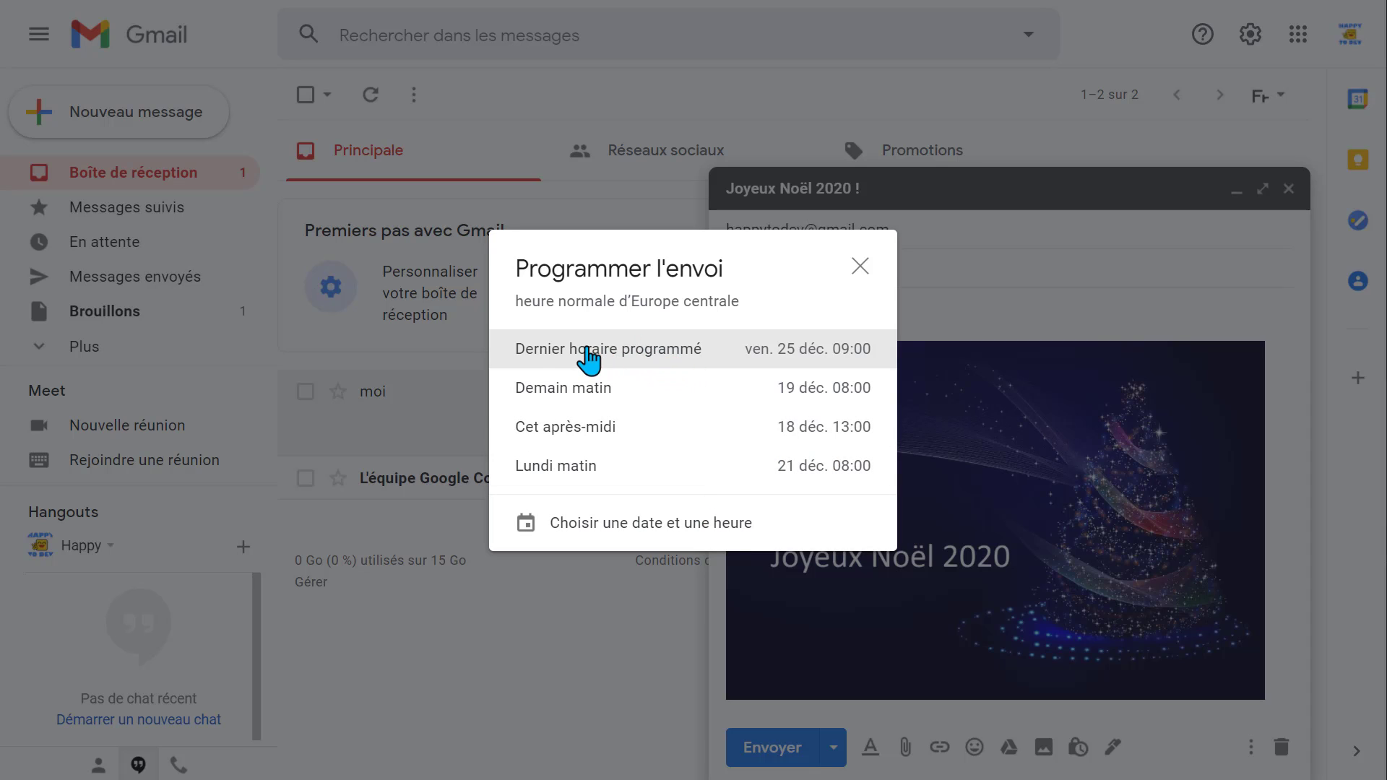
{"action": "left_click", "coordinate": [788, 359]}
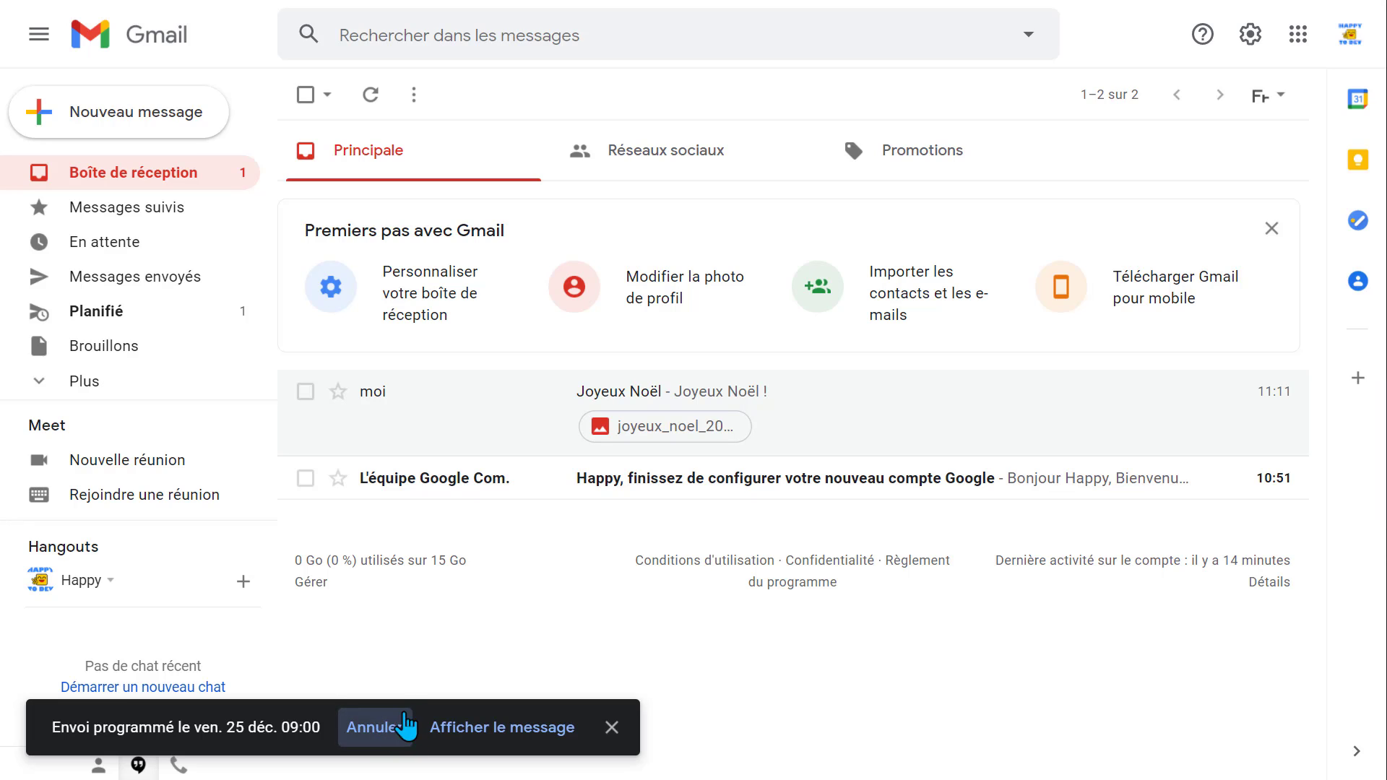
Open the scheduled message "Joyeux Noël 2020 !" and cancel its scheduled sending.
{"action": "left_click", "coordinate": [102, 320]}
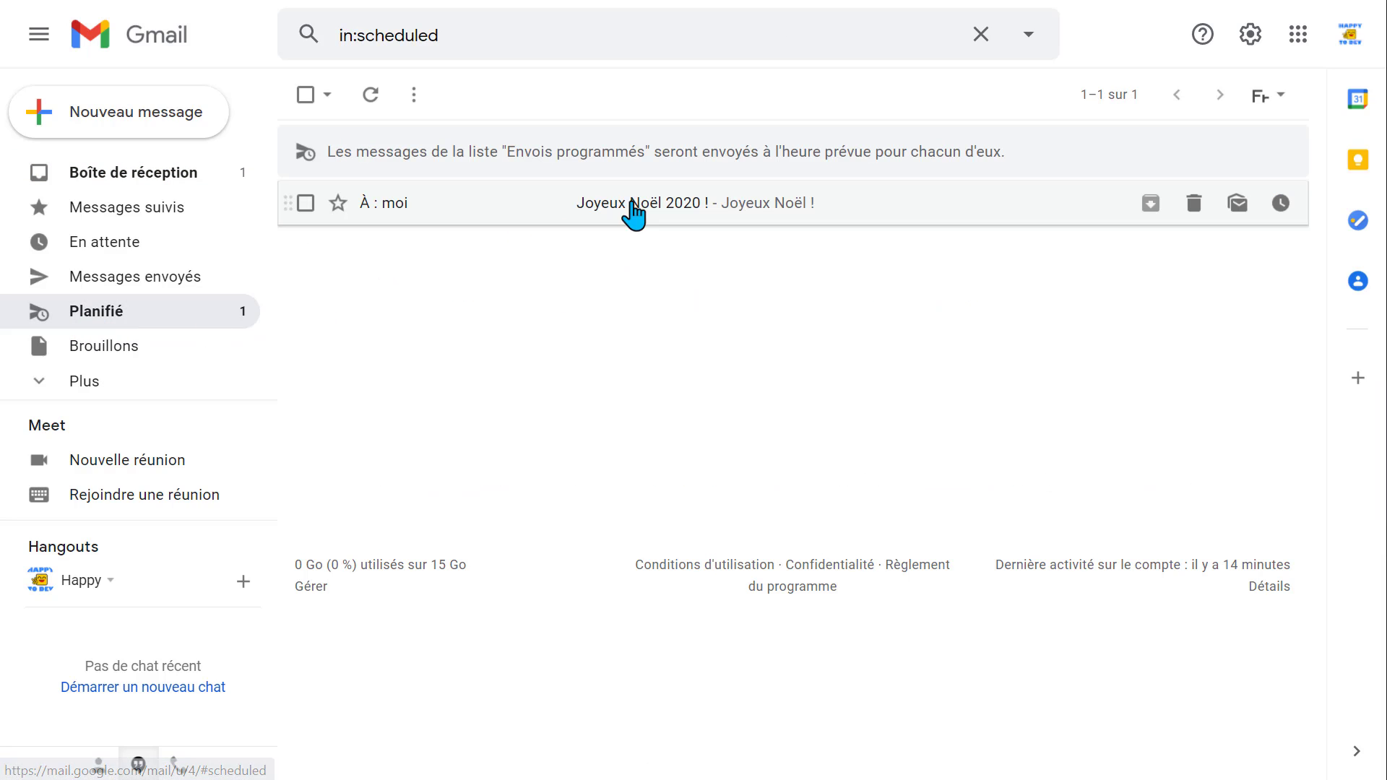
{"action": "left_click", "coordinate": [661, 217]}
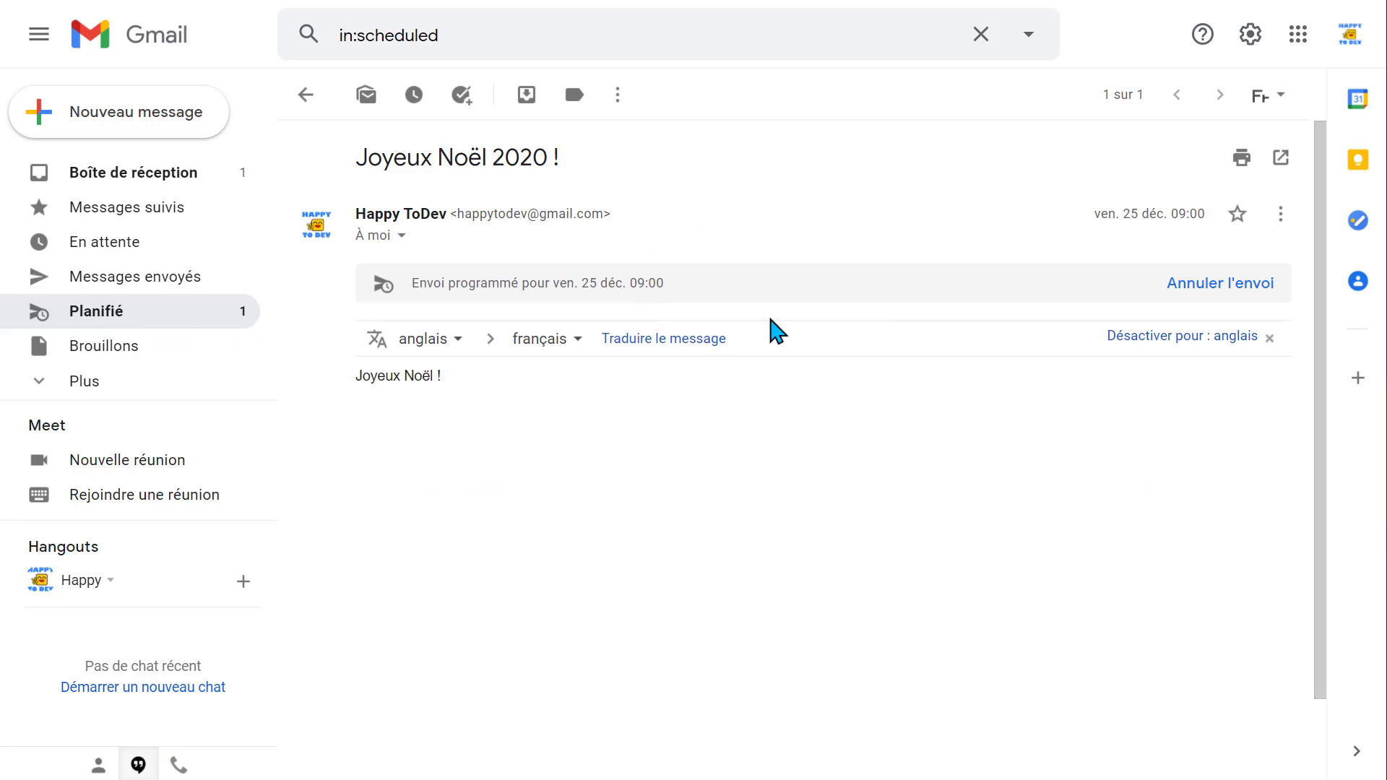
{"action": "left_click", "coordinate": [1209, 285]}
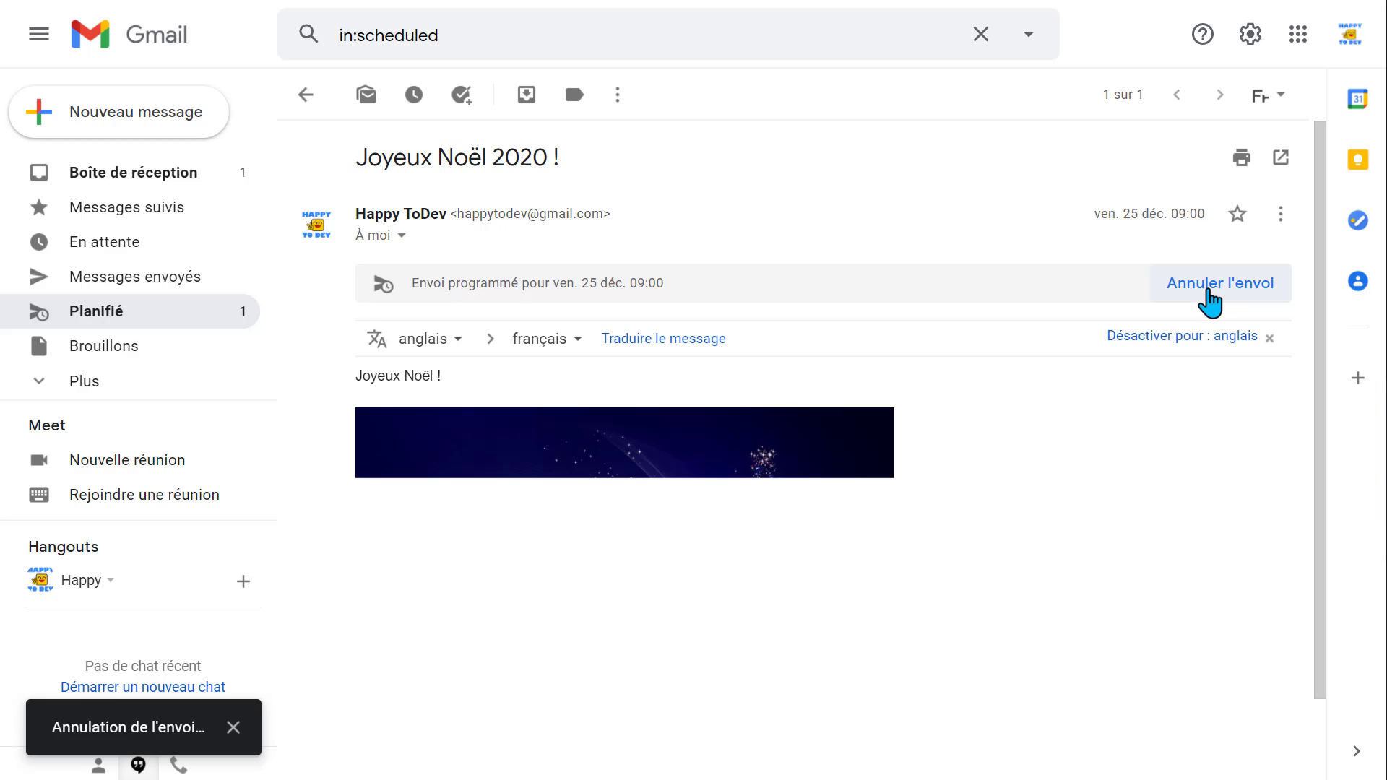
Schedule the restored draft with a custom date and time of 25 December 2020 at 9:00.
{"action": "left_click", "coordinate": [833, 748]}
{"action": "left_click", "coordinate": [843, 705]}
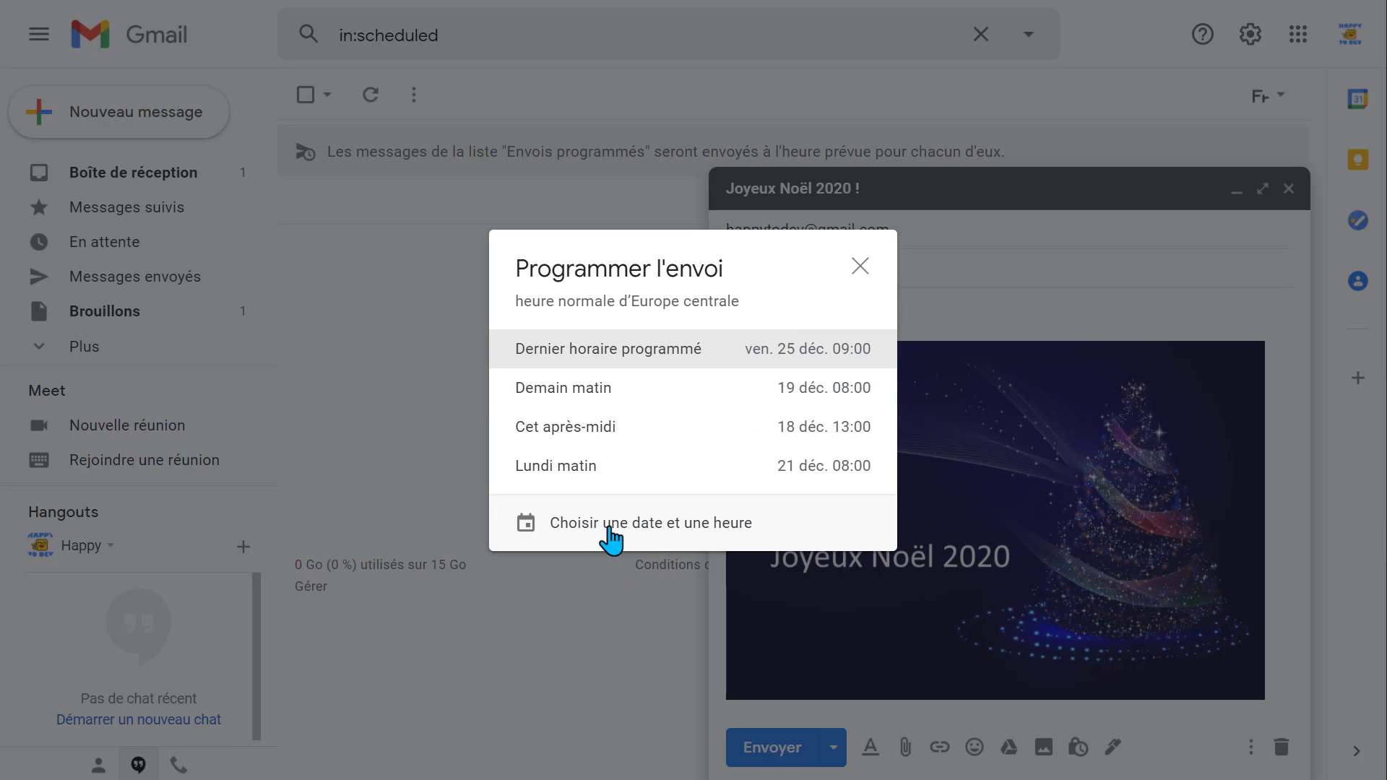
{"action": "left_click", "coordinate": [610, 536]}
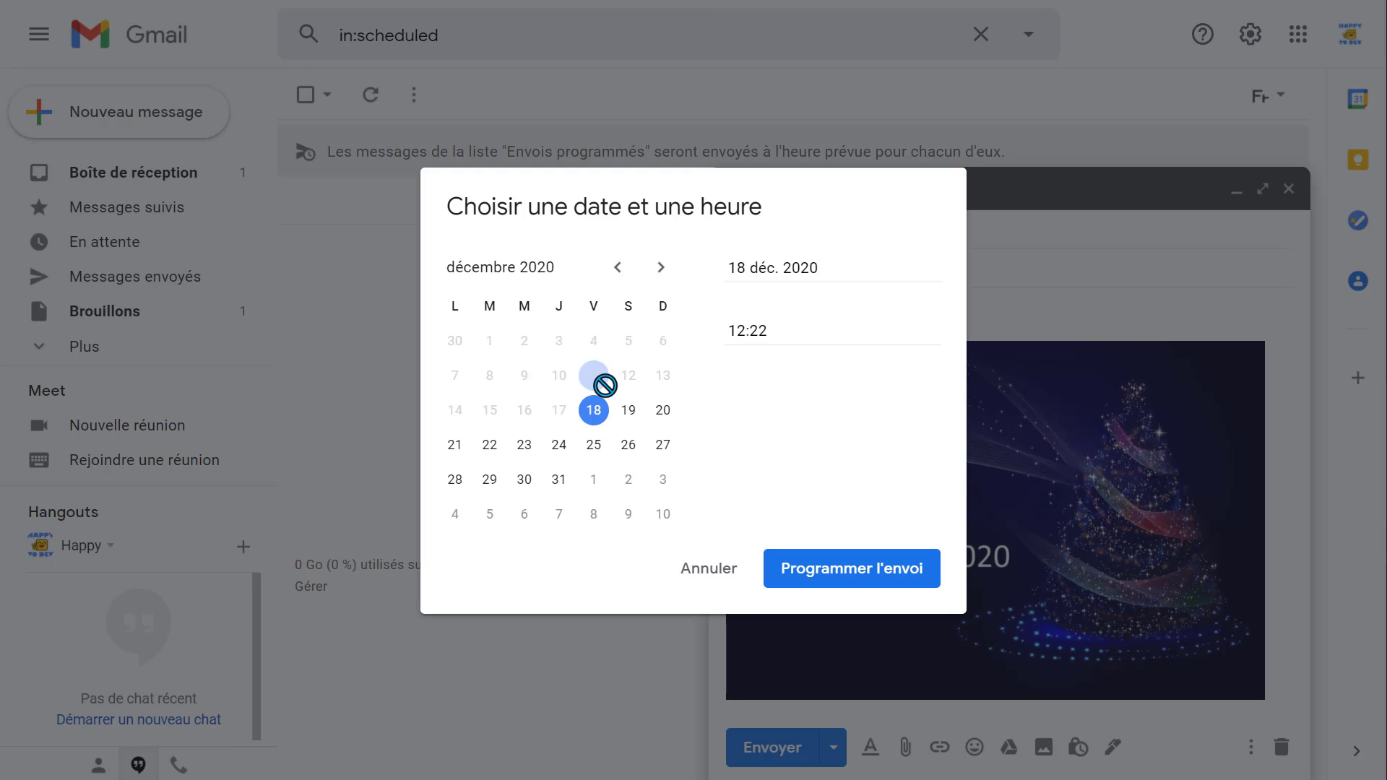
{"action": "left_click", "coordinate": [609, 450]}
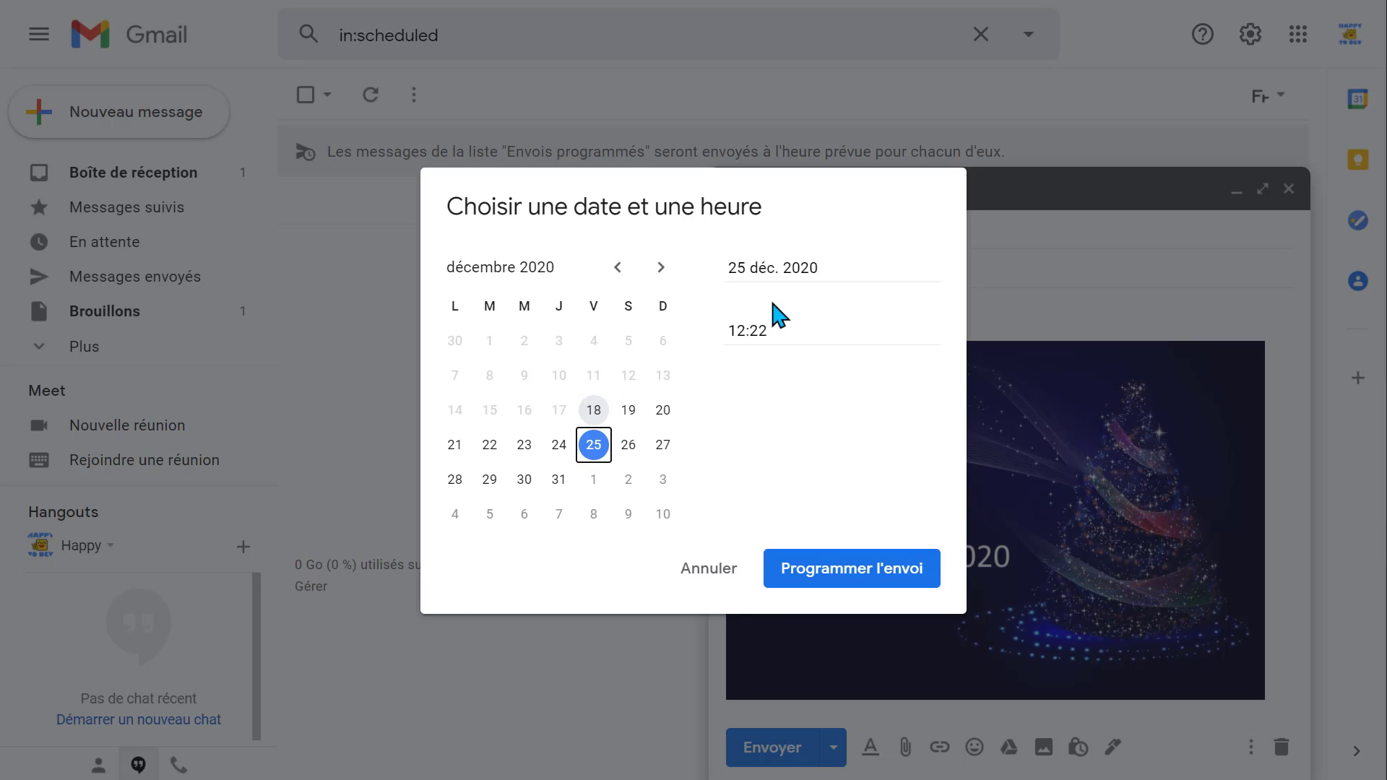
{"action": "left_click_drag", "start_coordinate": [770, 334], "coordinate": [726, 341]}
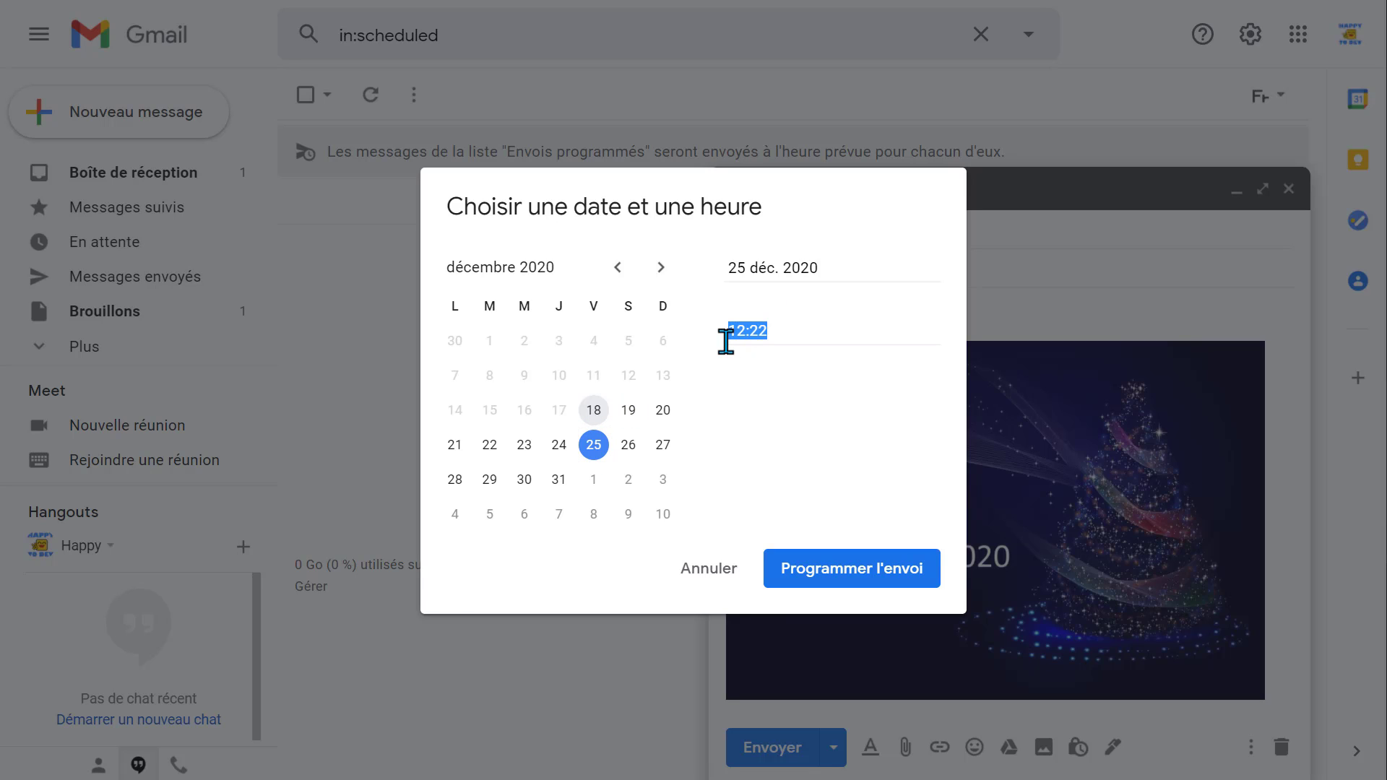
{"action": "type", "text": "9:00"}
{"action": "left_click", "coordinate": [838, 577]}
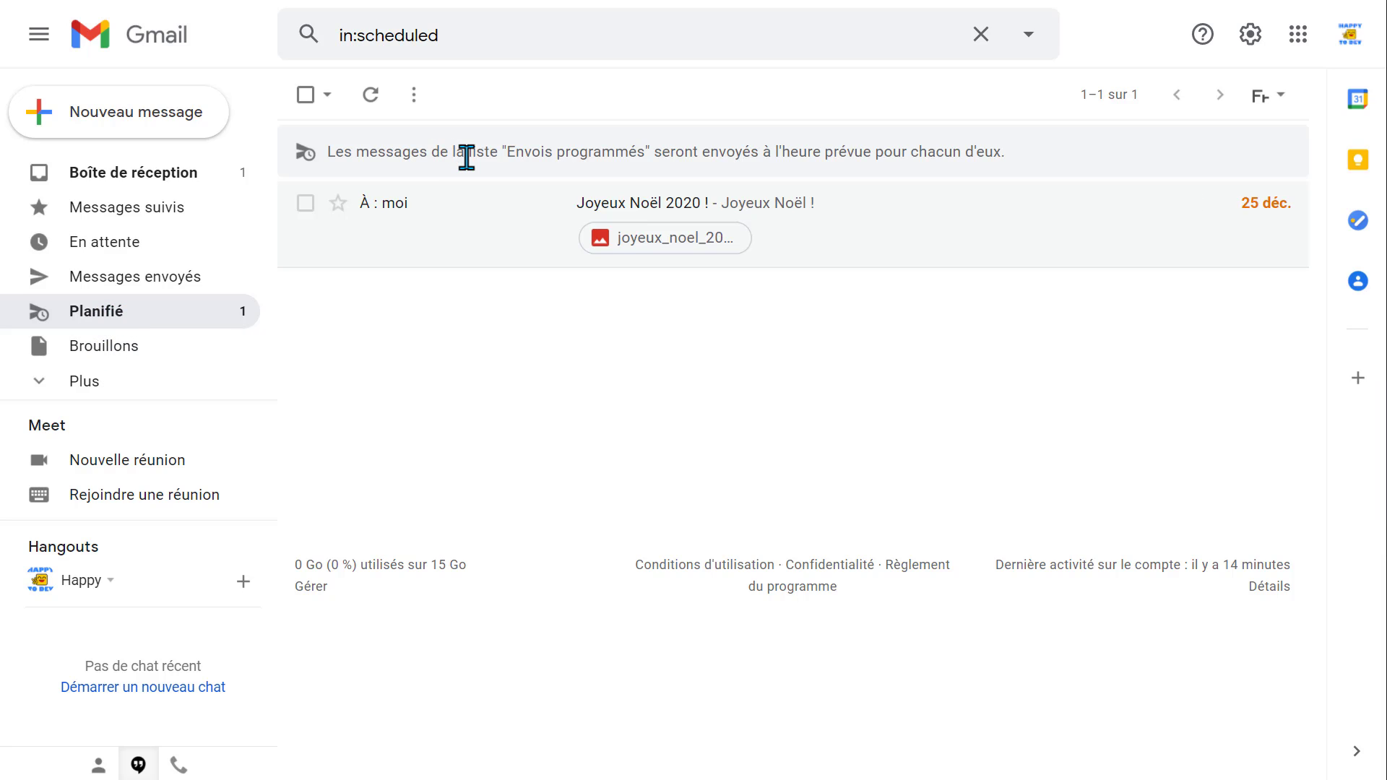
Cancel the scheduled sending of "Joyeux Noël 2020 !" and send the restored draft immediately.
{"action": "left_click", "coordinate": [628, 212]}
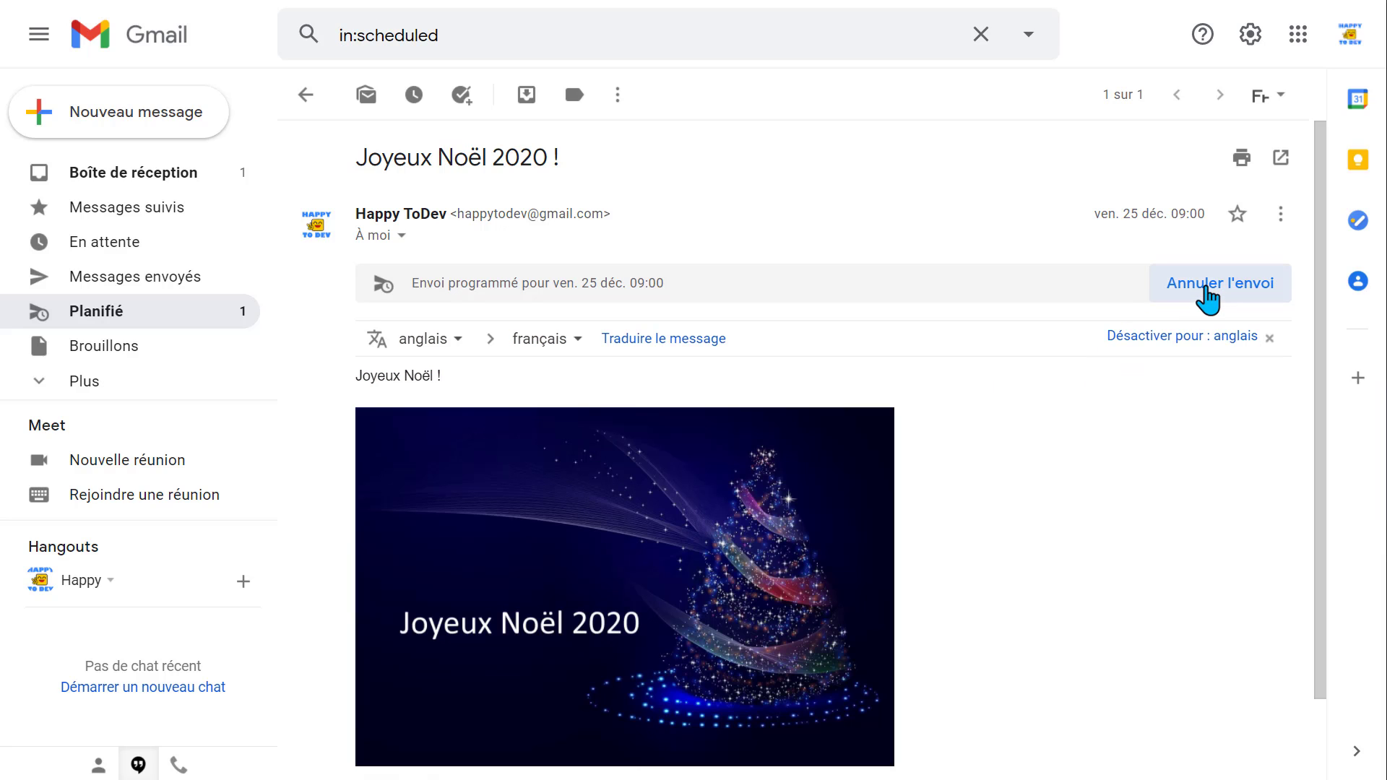
{"action": "left_click", "coordinate": [1207, 289]}
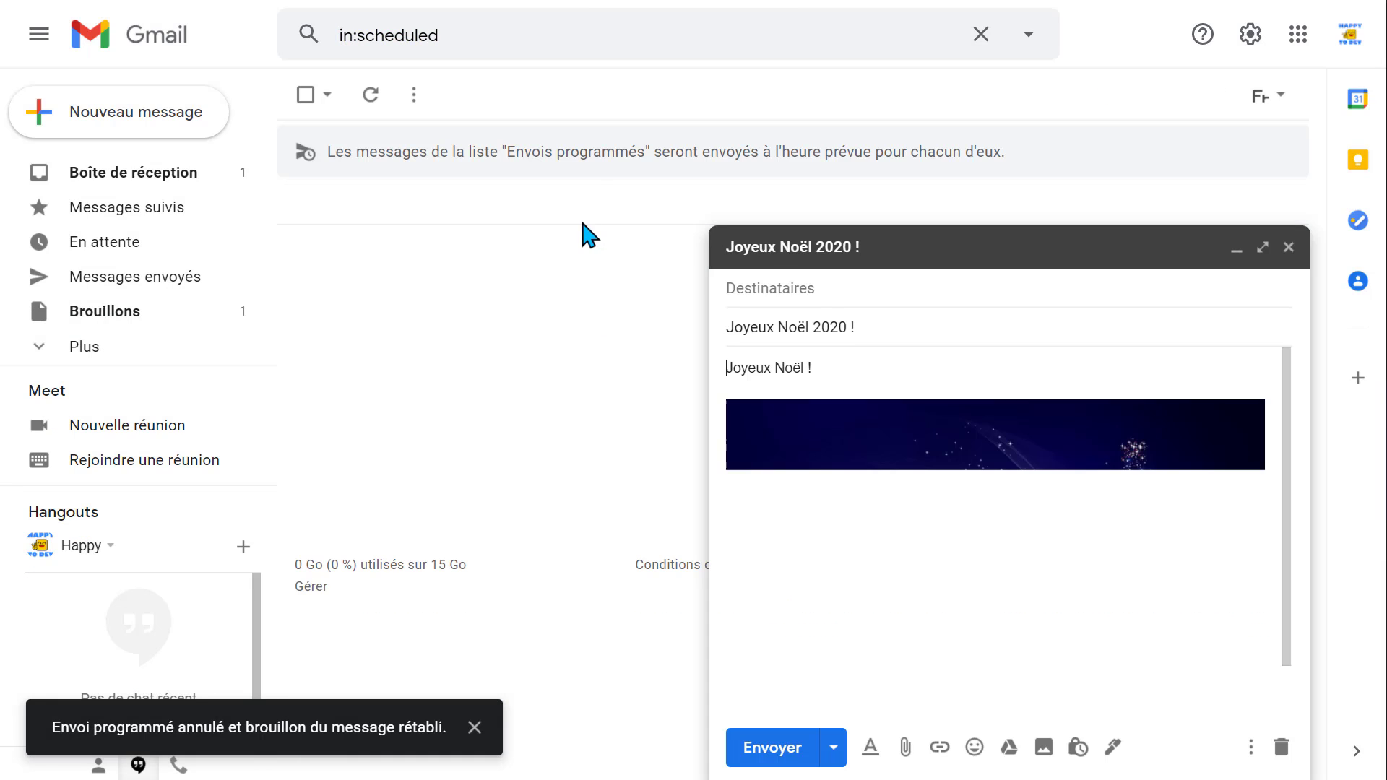
{"action": "left_click", "coordinate": [770, 748]}
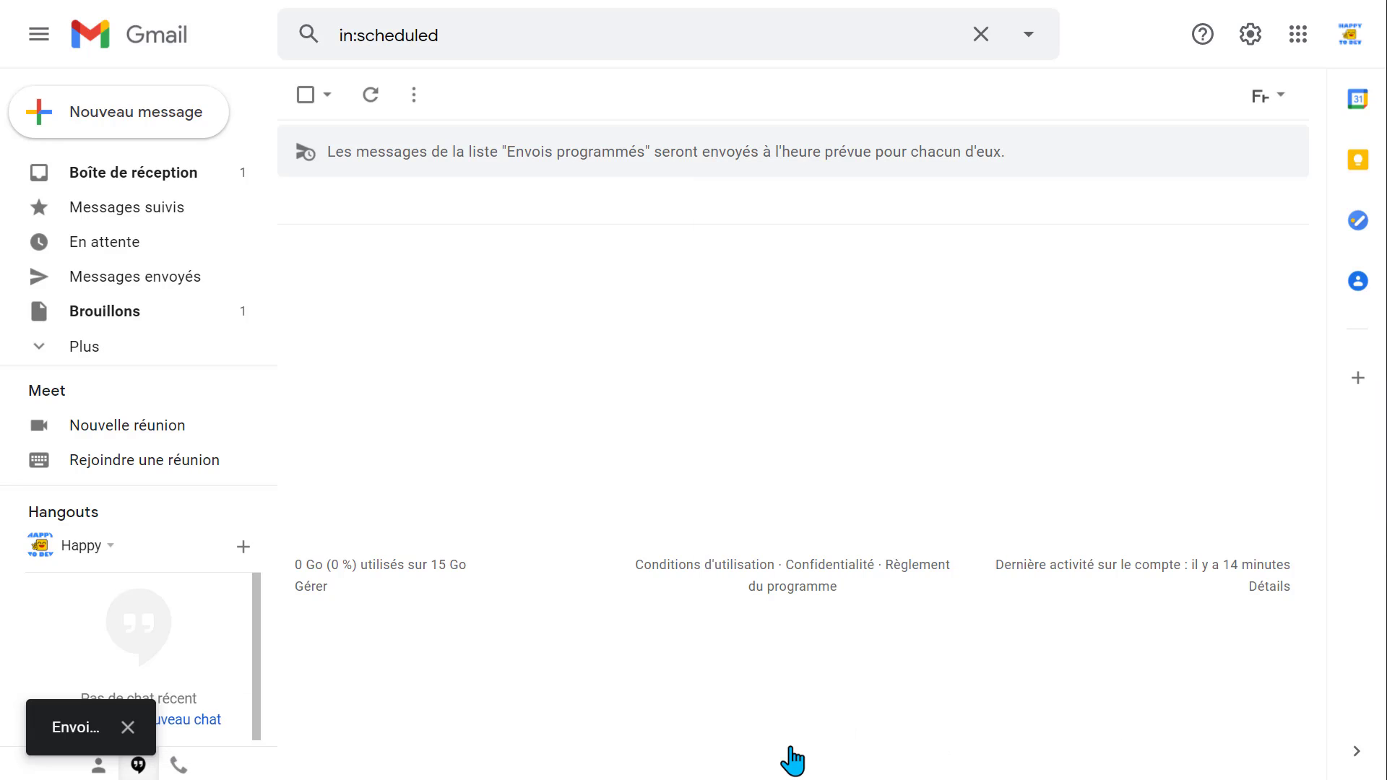
Open the newly received "Joyeux Noël 2020 !" message in the inbox to view it.
{"action": "left_click", "coordinate": [161, 175]}
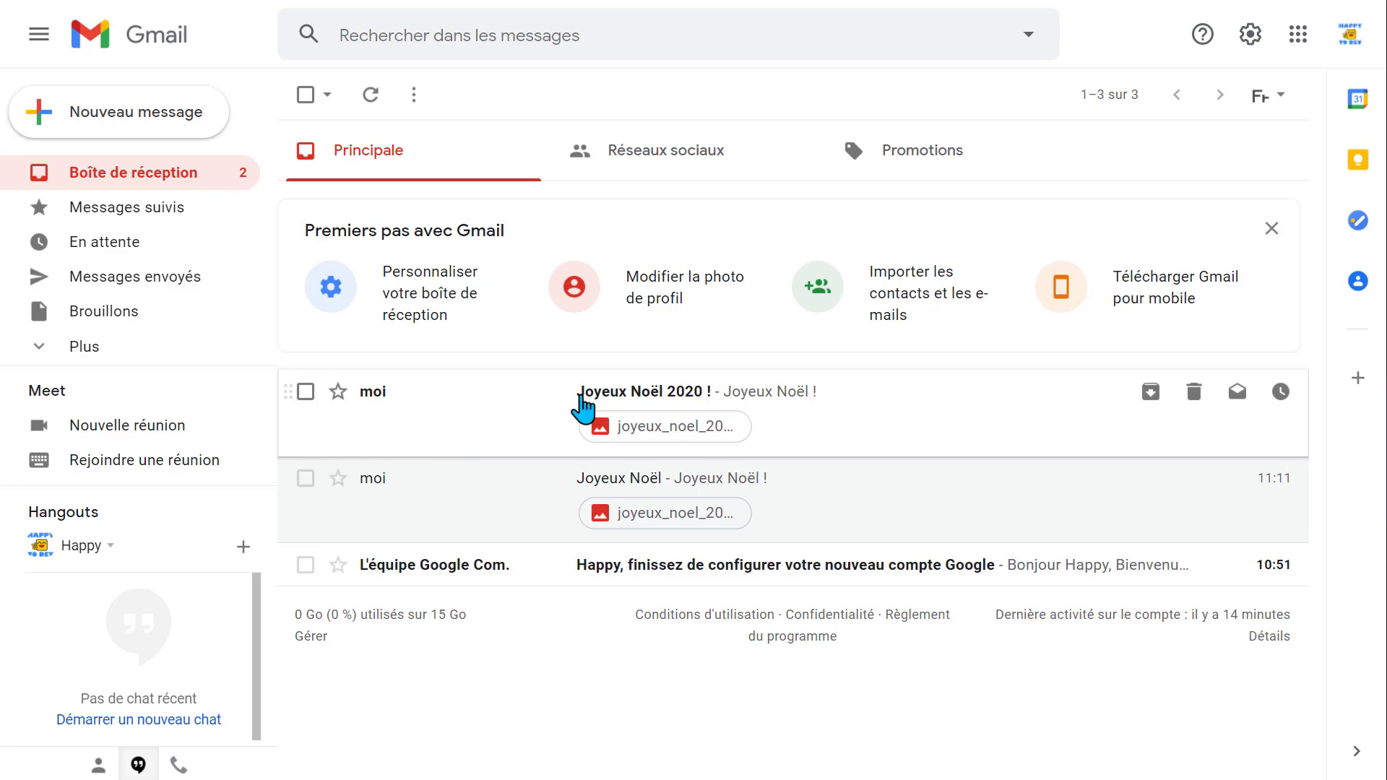
{"action": "left_click", "coordinate": [673, 399]}
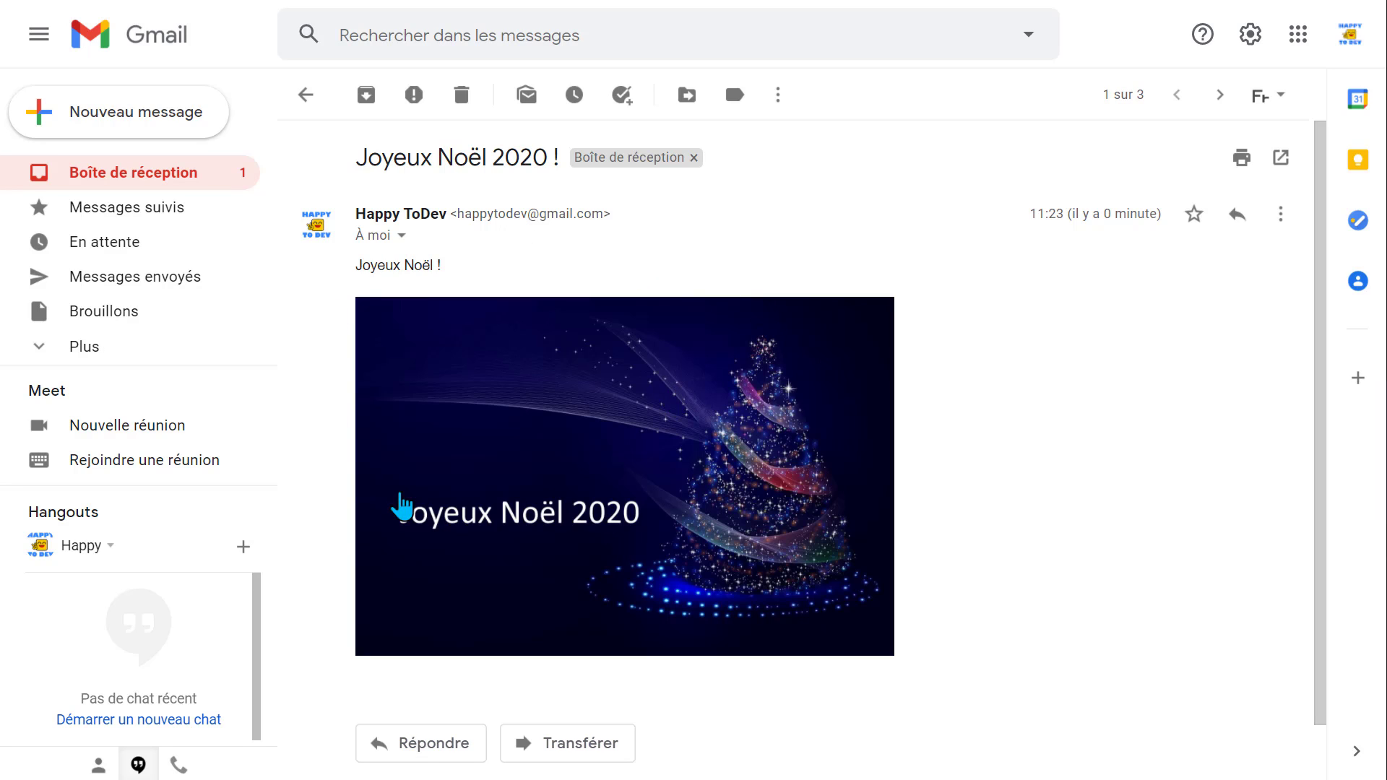